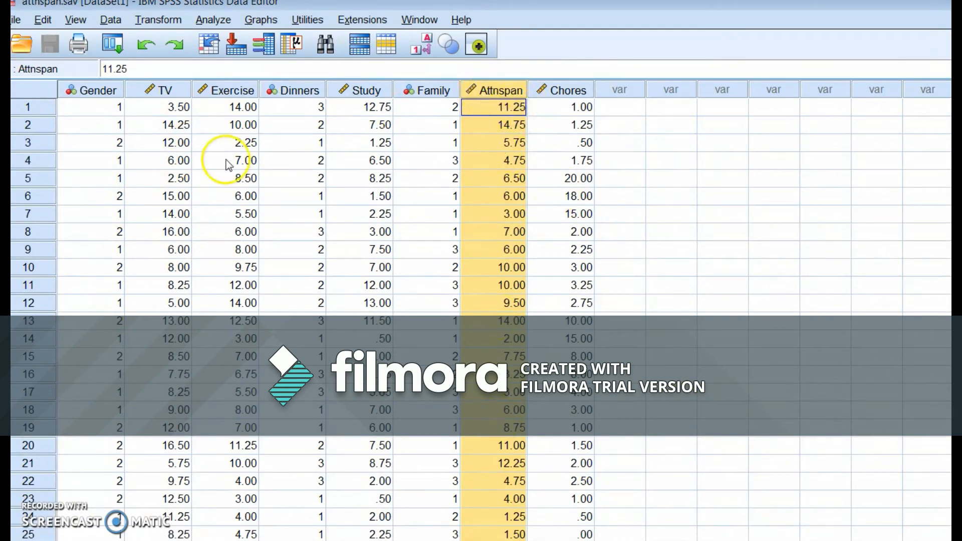
- Review the Gender and Attnspan data columns and the value labels defined for Gender, and return to the data
click(96, 90)
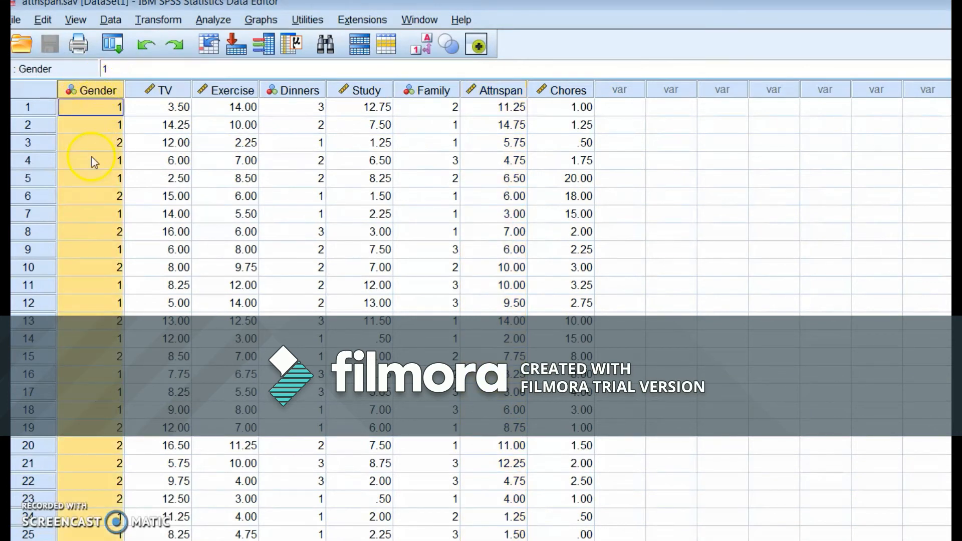
click(502, 90)
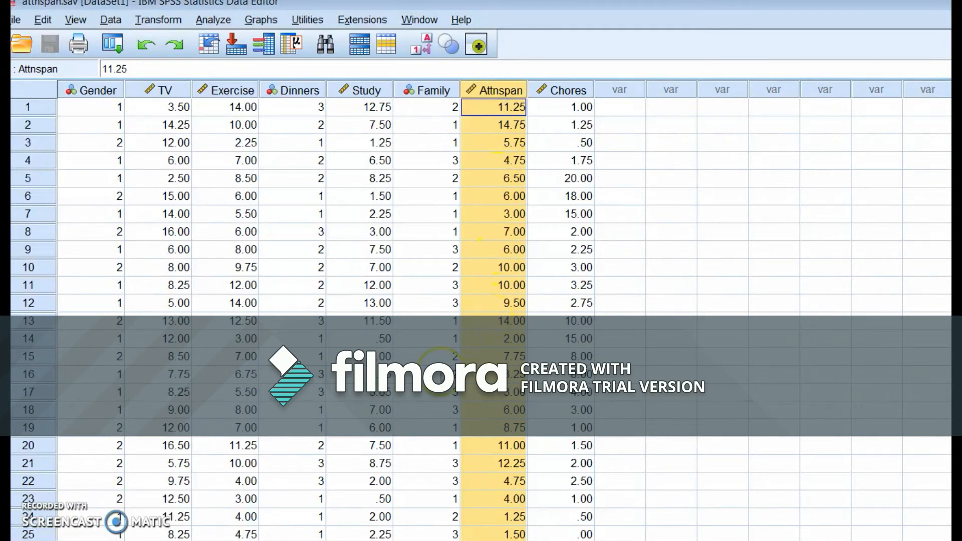
key(ctrl+t)
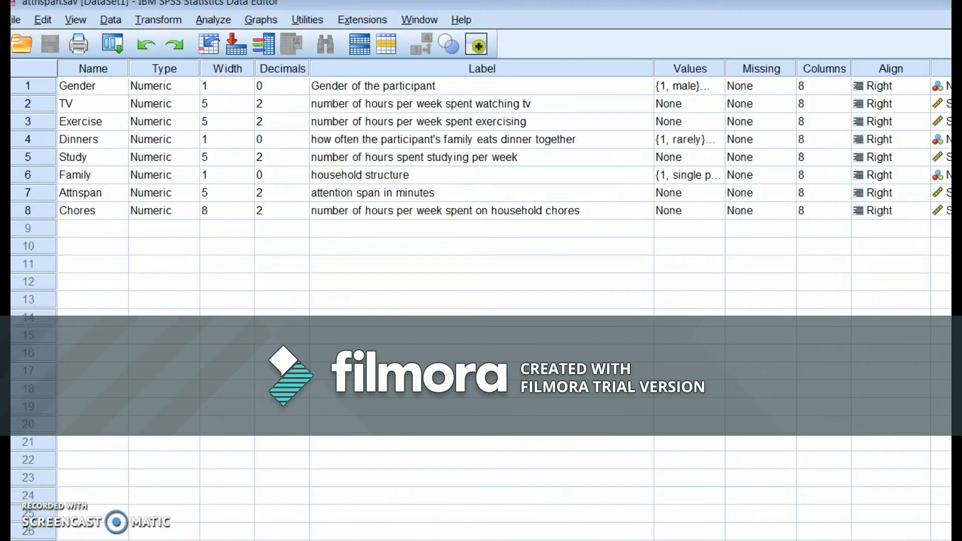
click(111, 85)
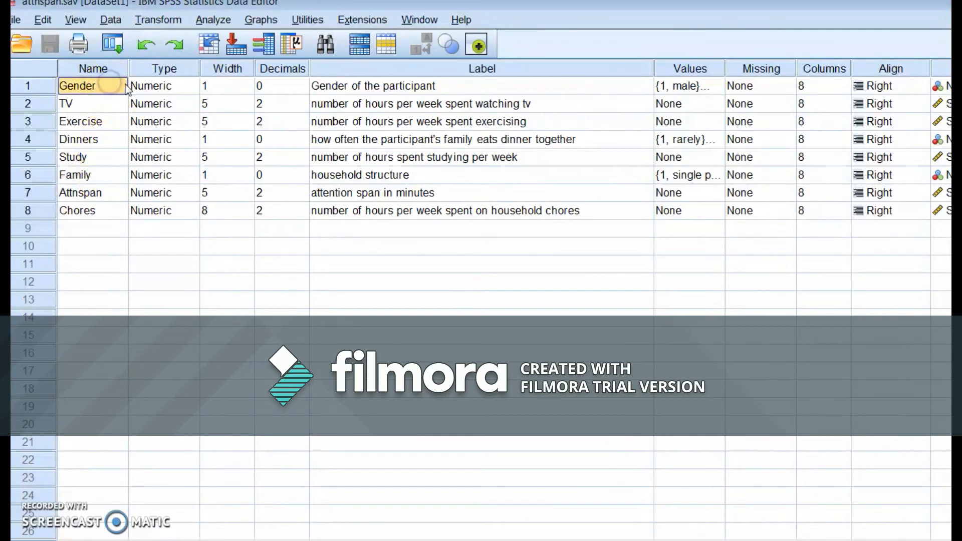
click(445, 85)
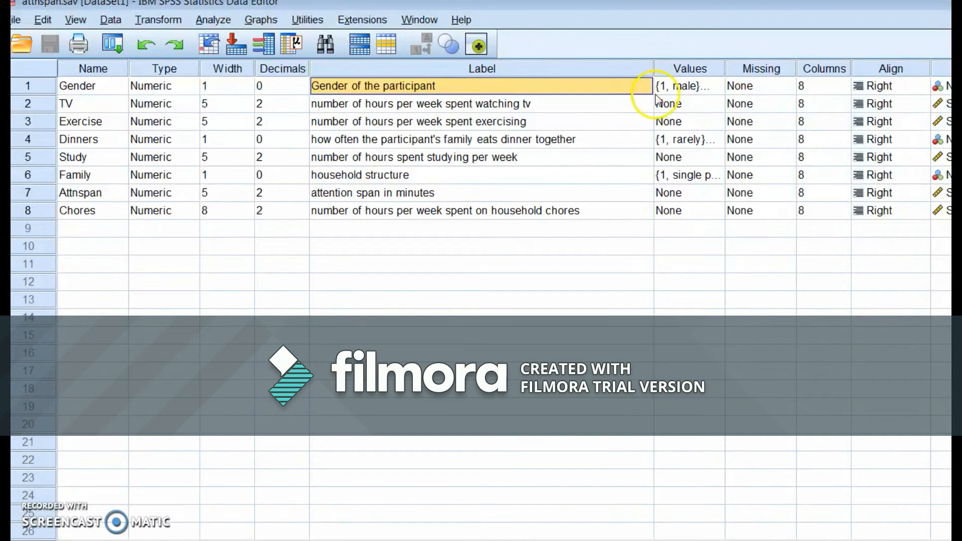
click(690, 87)
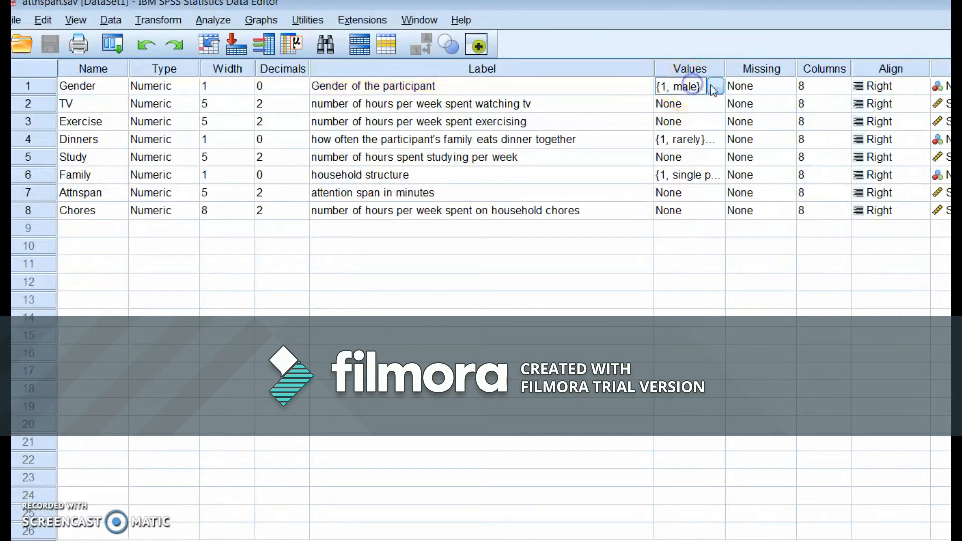
click(715, 86)
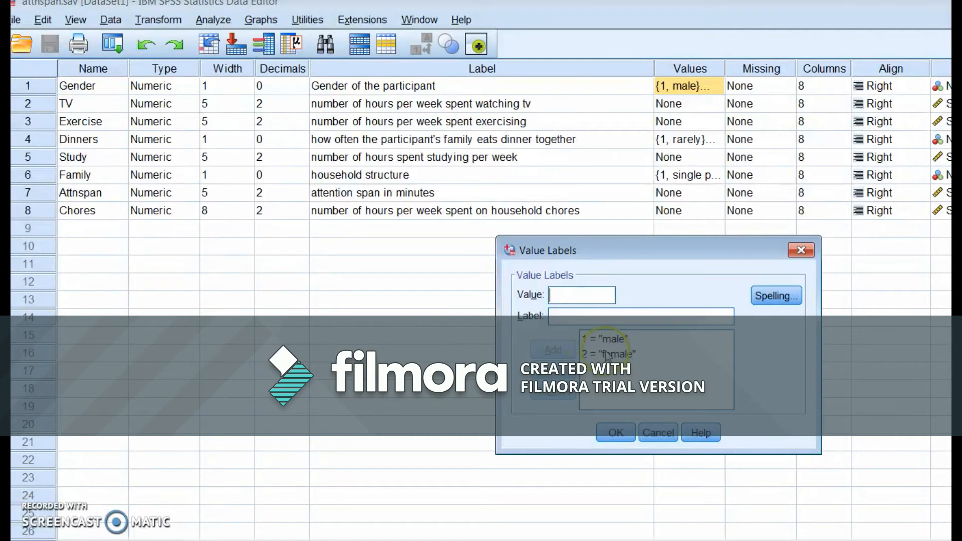
click(800, 251)
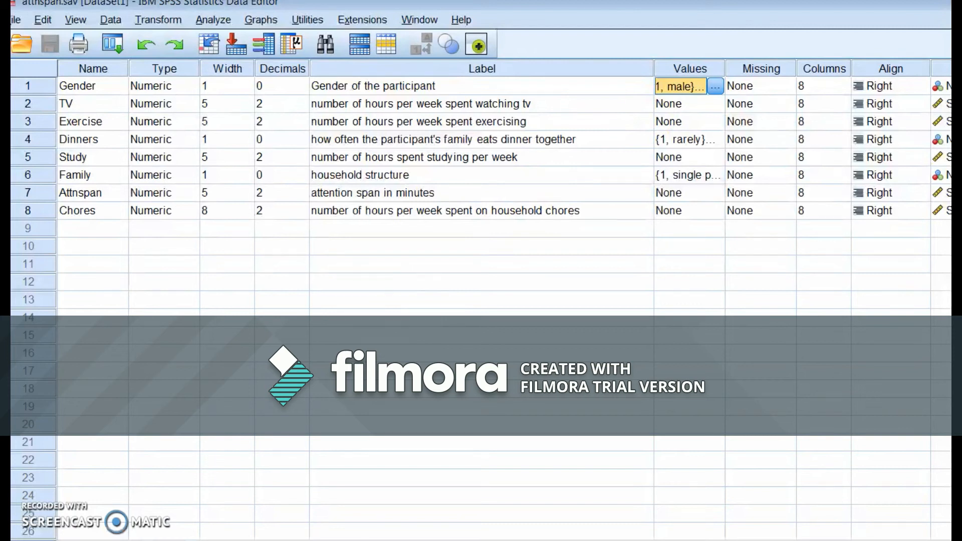
click(38, 540)
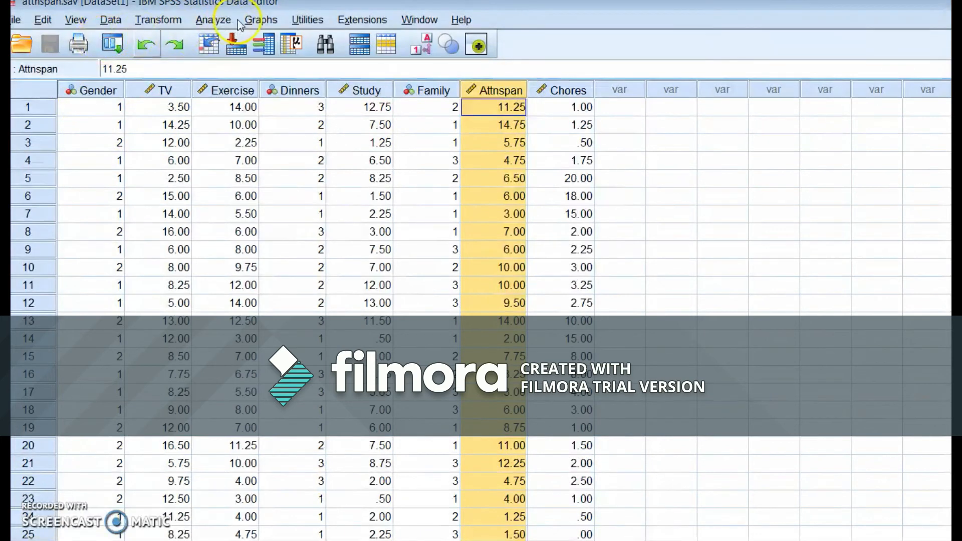
- Open the Independent-Samples T Test and remove the existing Exercise test variable and Gender grouping variable
click(220, 22)
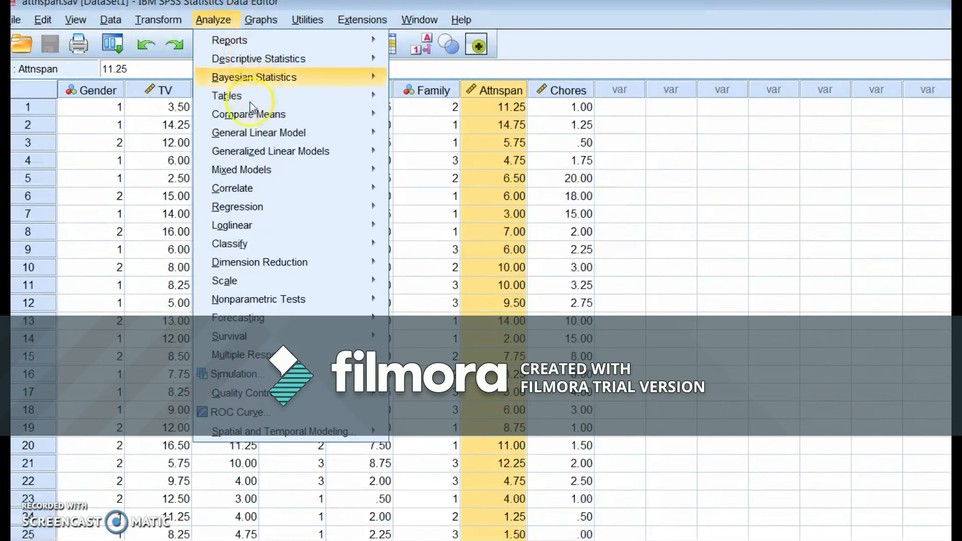
click(245, 119)
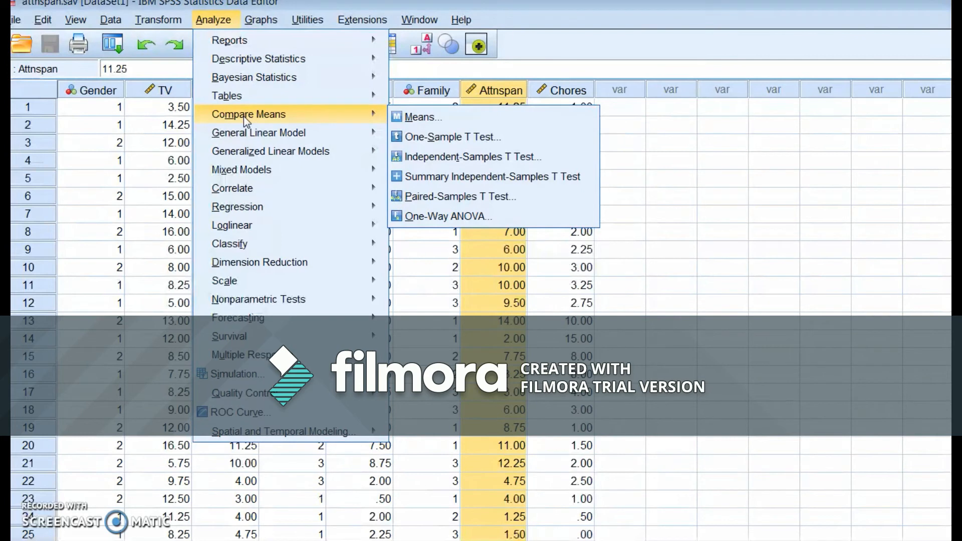
click(485, 143)
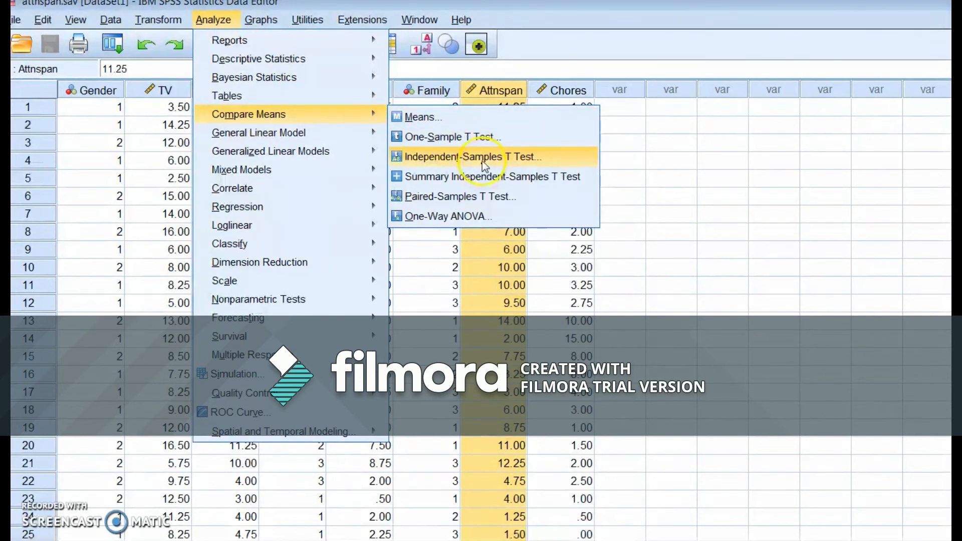
click(454, 159)
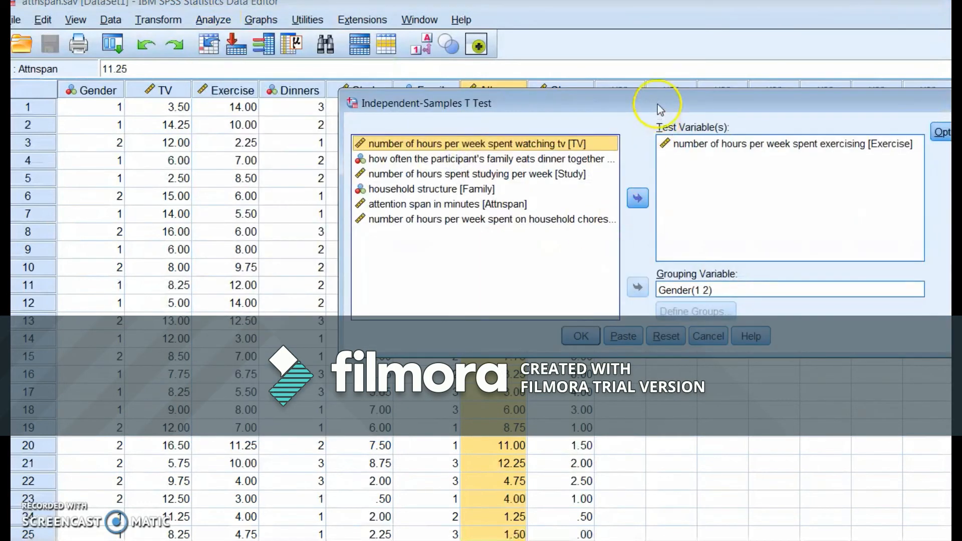
drag(657, 104, 550, 108)
click(609, 147)
click(530, 202)
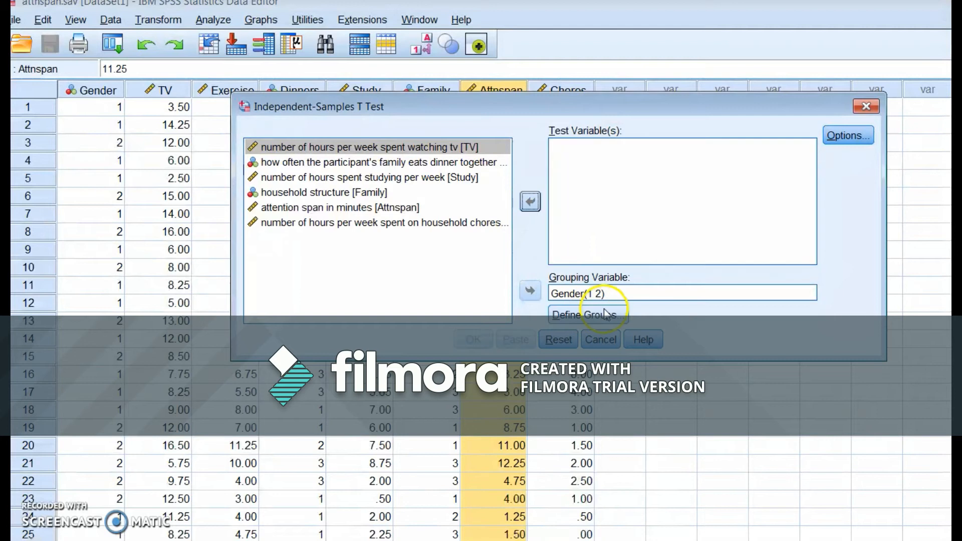
click(600, 295)
click(530, 290)
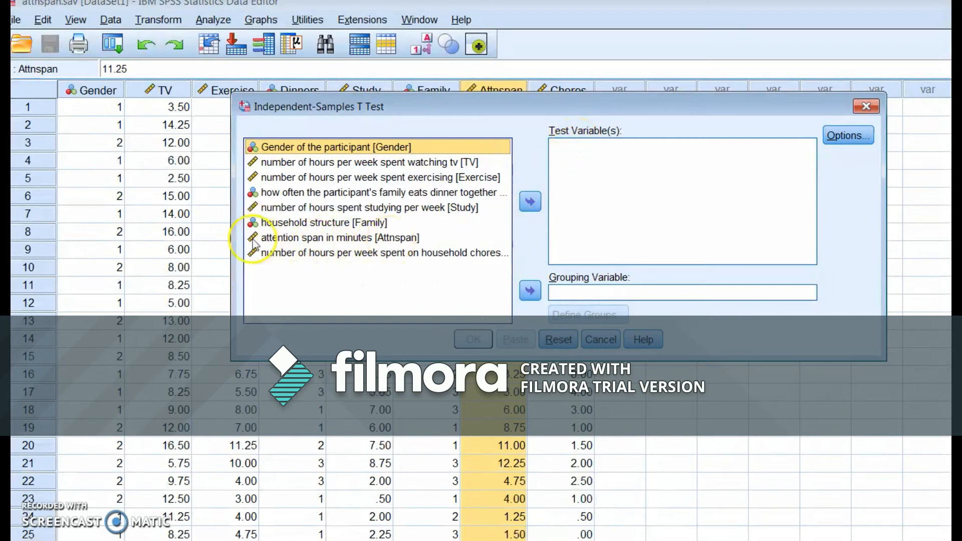
- Assign attention span in minutes [Attnspan] as the test variable and Gender of the participant as the grouping variable
click(275, 240)
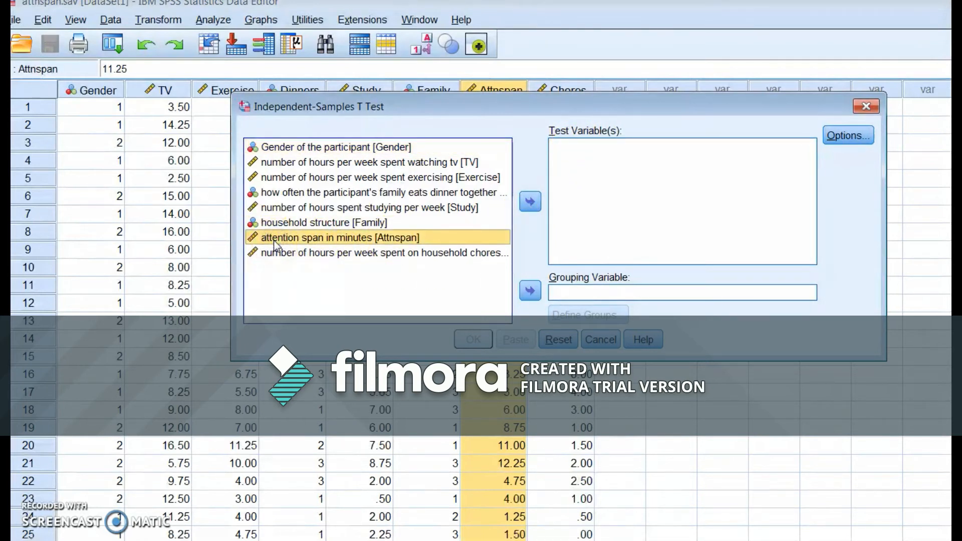
click(530, 201)
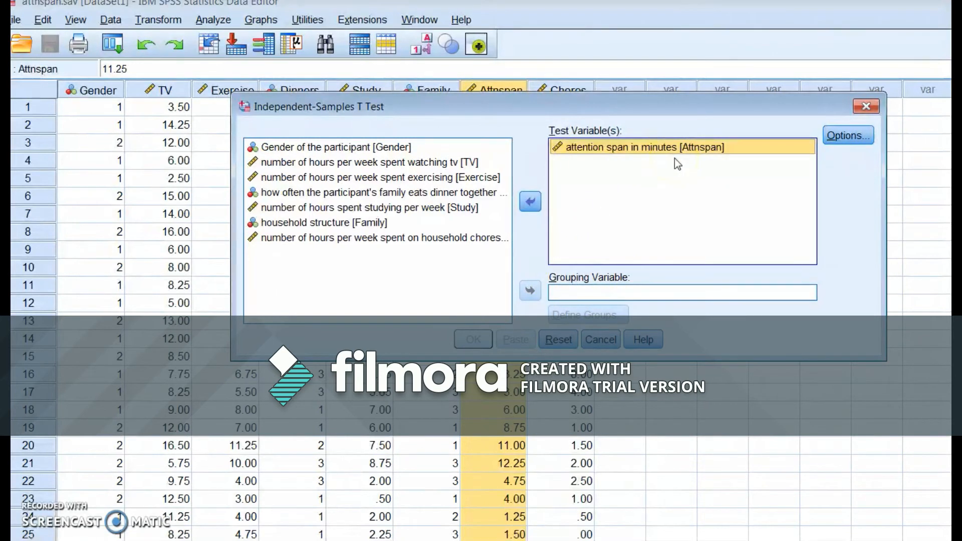
click(354, 148)
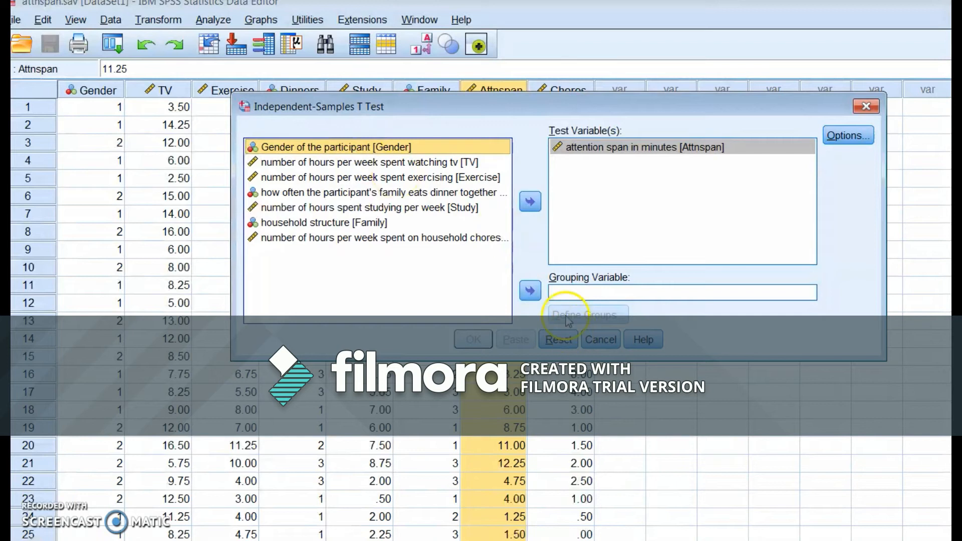
click(529, 294)
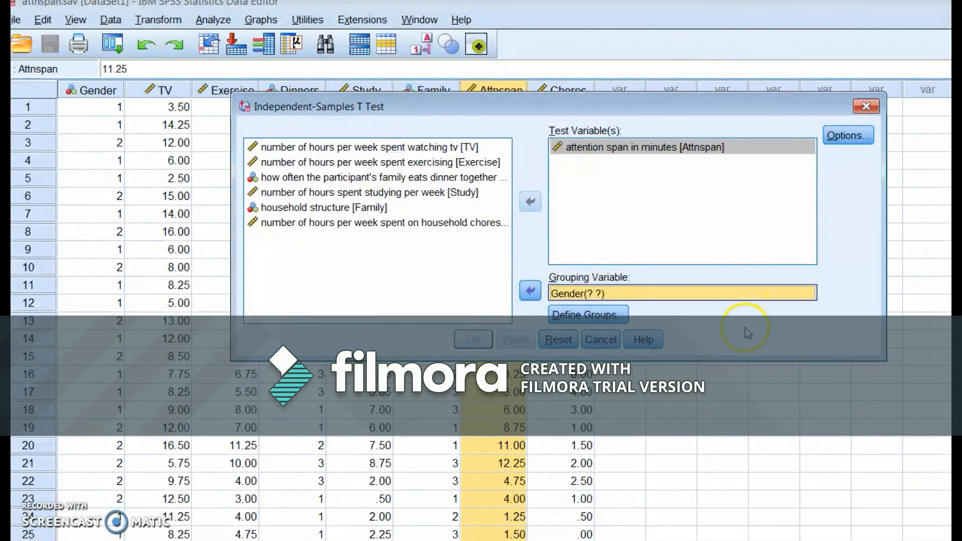
- Define the Gender groups with specified values 1 for Group 1 and 2 for Group 2, and run the t test
click(595, 318)
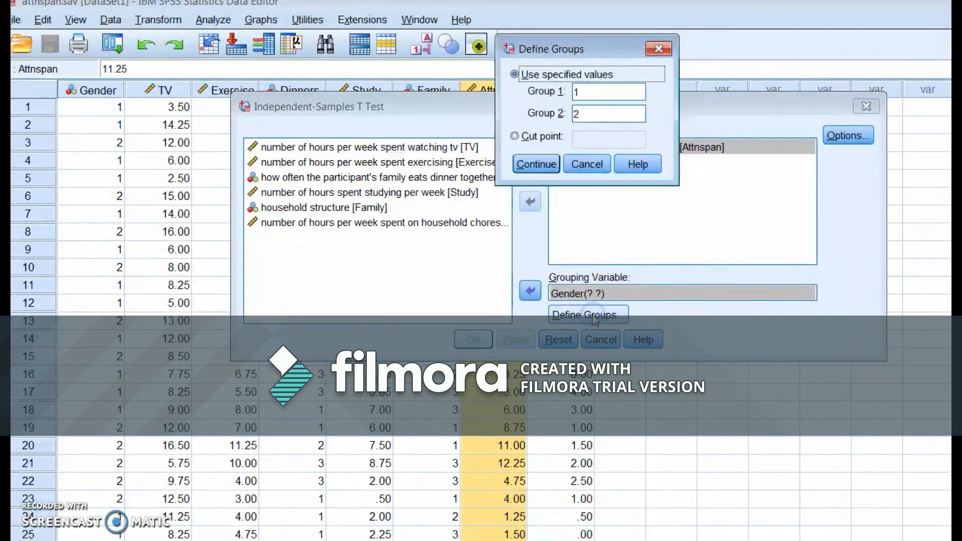
click(598, 91)
key(BackSpace)
click(597, 115)
key(BackSpace)
click(600, 90)
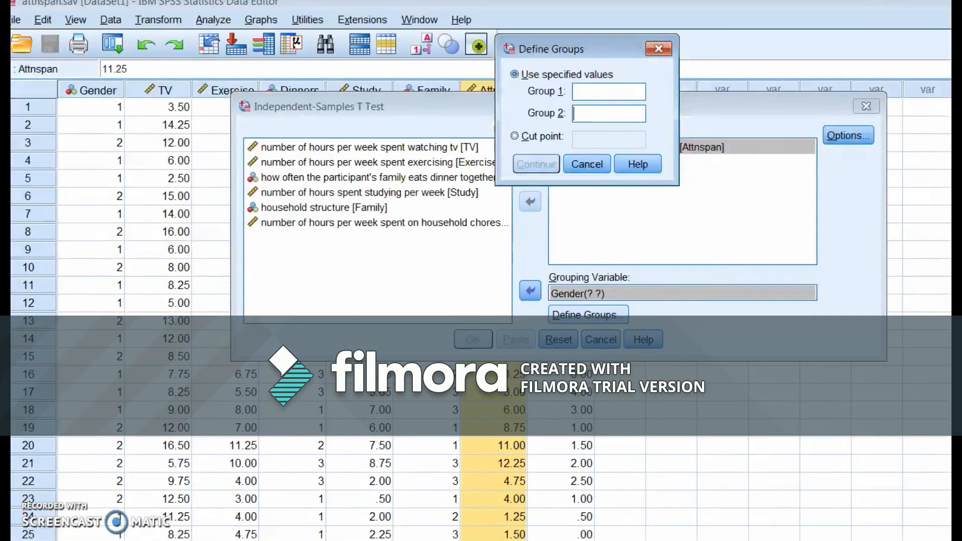
click(614, 93)
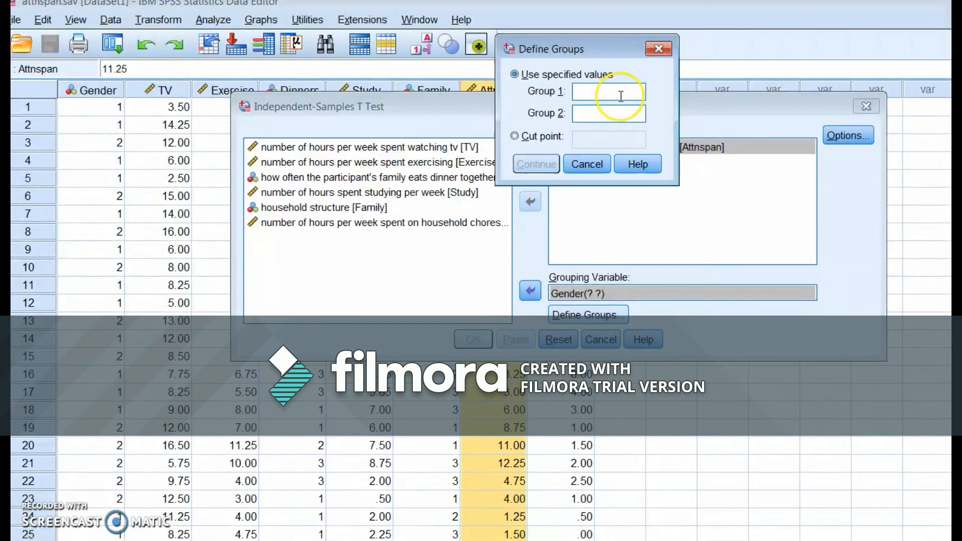
text(1)
click(607, 115)
text(2)
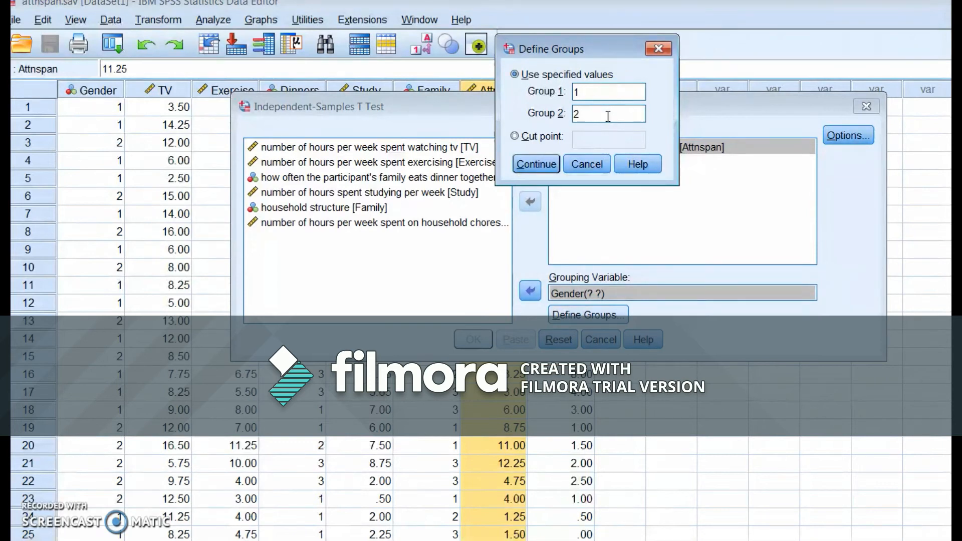
click(543, 170)
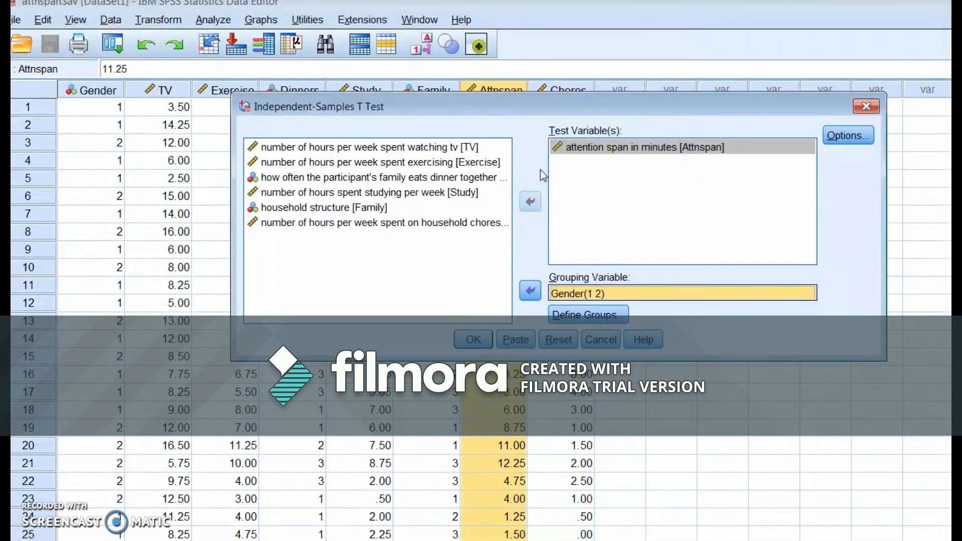
click(471, 340)
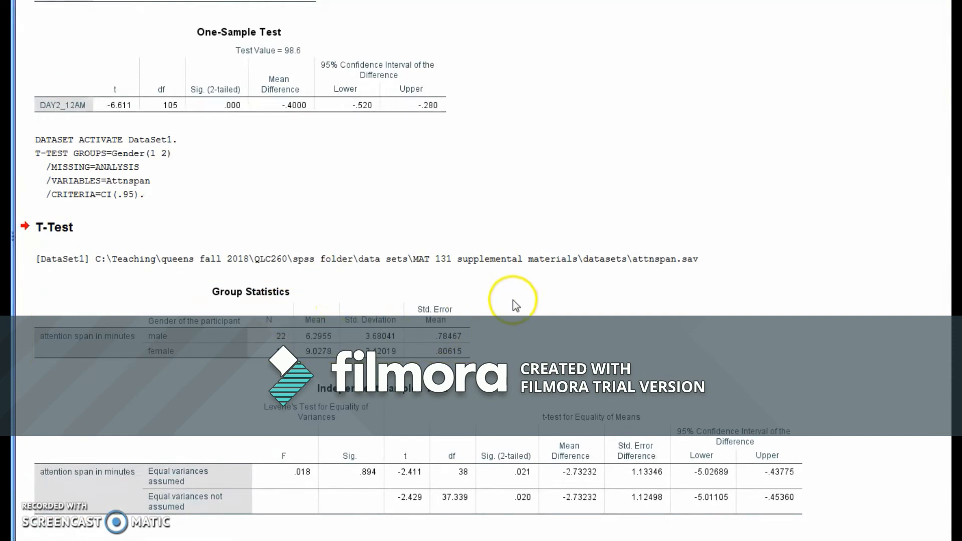
- Examine the Group Statistics and Independent Samples Test tables for attention span by gender in the output
click(344, 303)
click(333, 439)
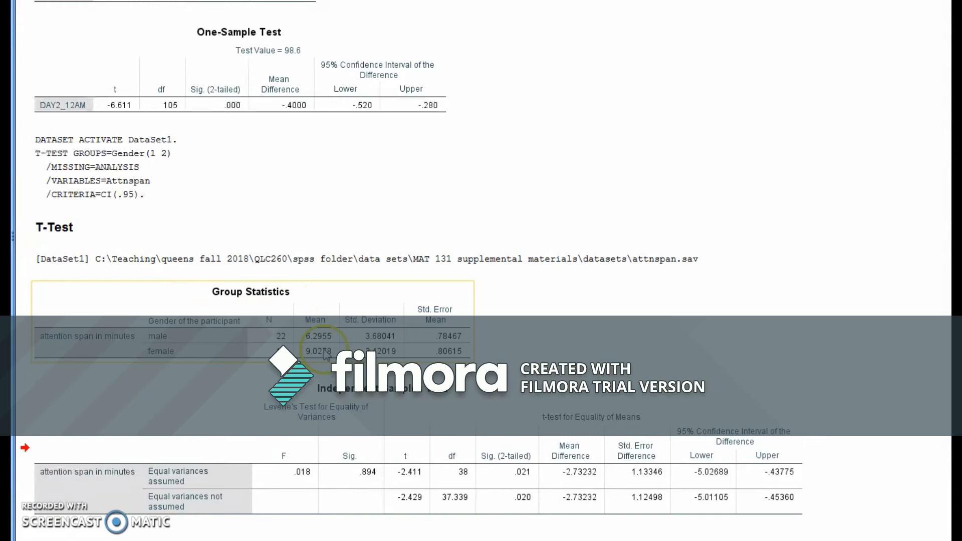
click(331, 316)
click(343, 453)
click(336, 300)
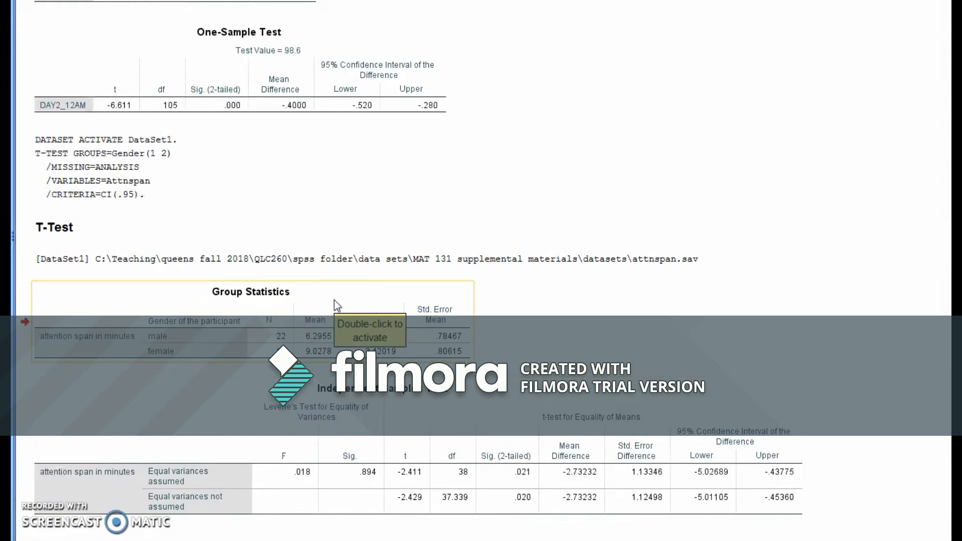
click(157, 338)
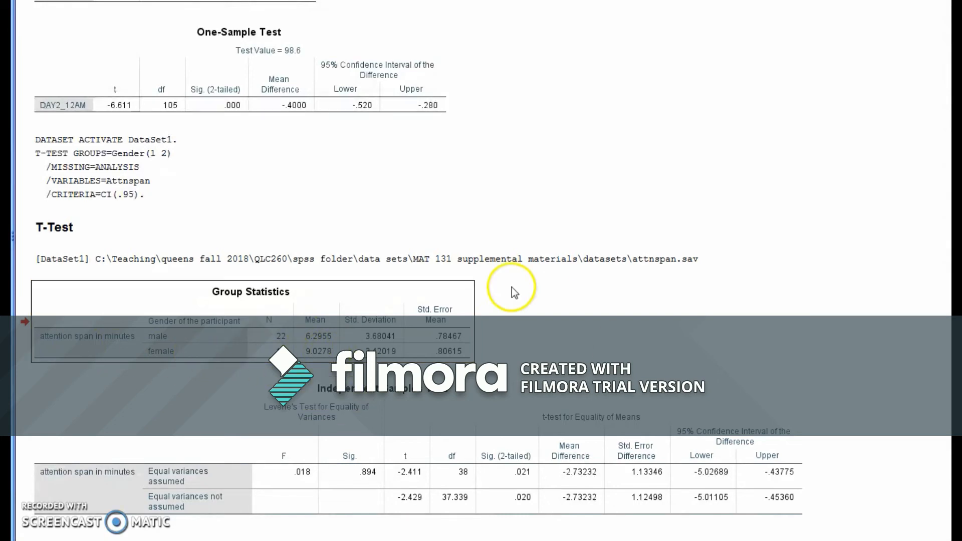
click(399, 418)
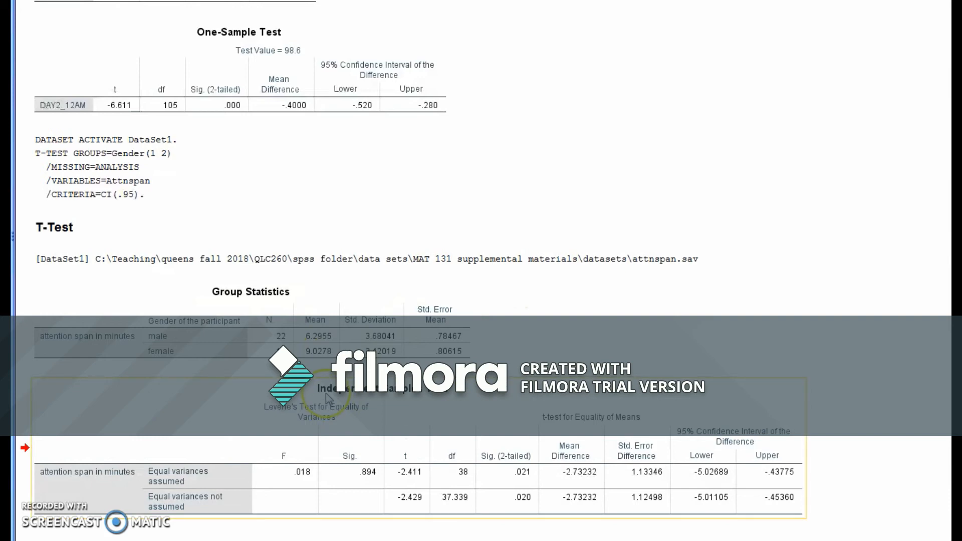